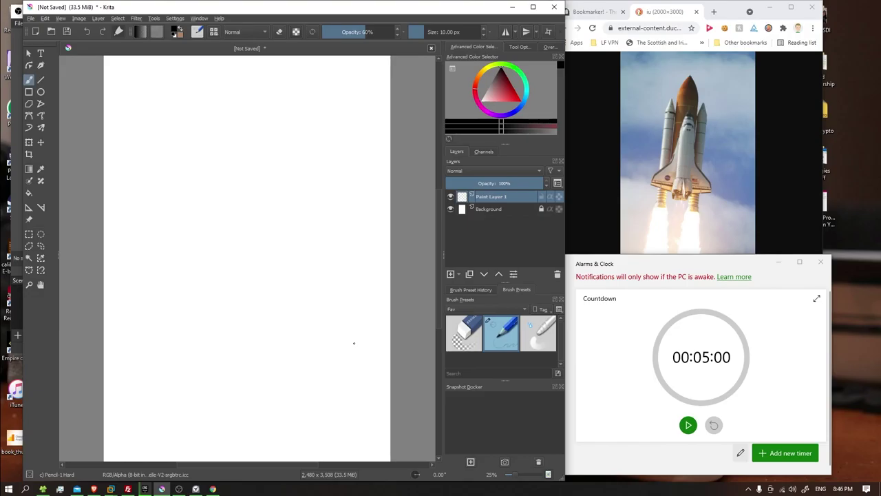
Start the 5:00 countdown timer, then return focus to the blank Krita canvas
{"action": "left_click", "coordinate": [688, 426]}
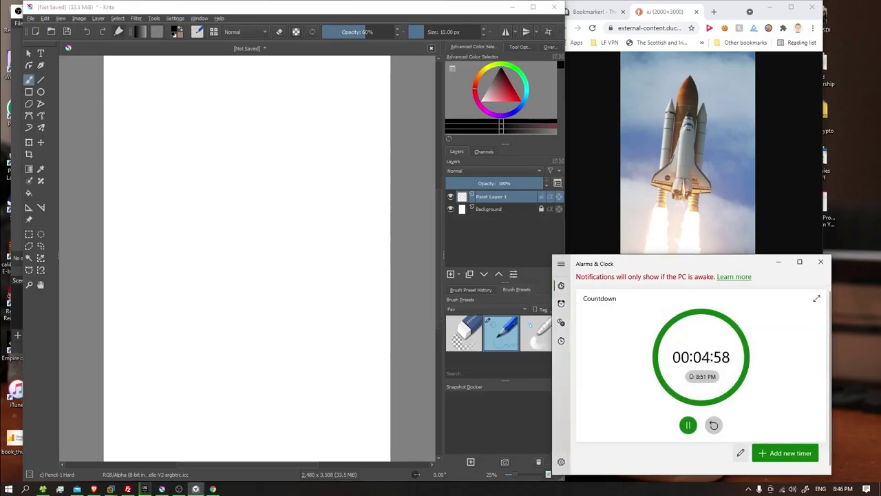
{"action": "left_click", "coordinate": [122, 222]}
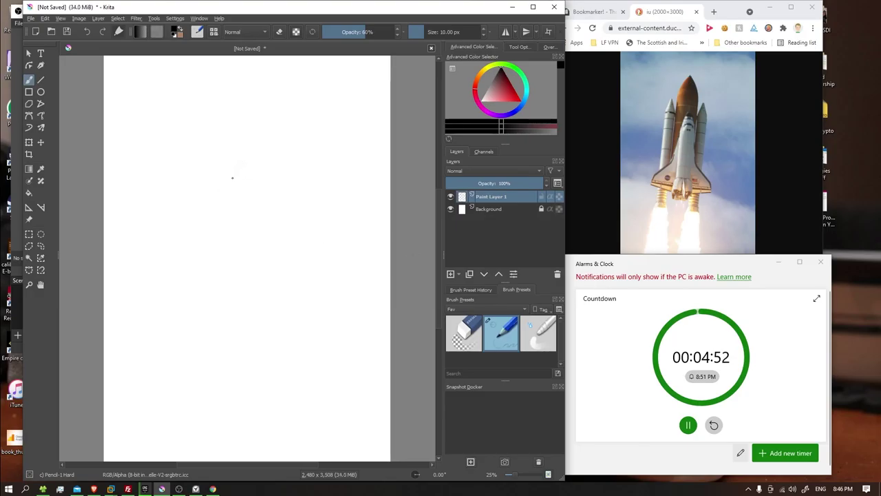
Sketch the pointed nose, tank edges, closed base and right booster in faint pencil
{"action": "left_click_drag", "start_coordinate": [236, 177], "coordinate": [249, 154]}
{"action": "left_click_drag", "start_coordinate": [269, 179], "coordinate": [266, 215]}
{"action": "left_click_drag", "start_coordinate": [251, 140], "coordinate": [214, 224]}
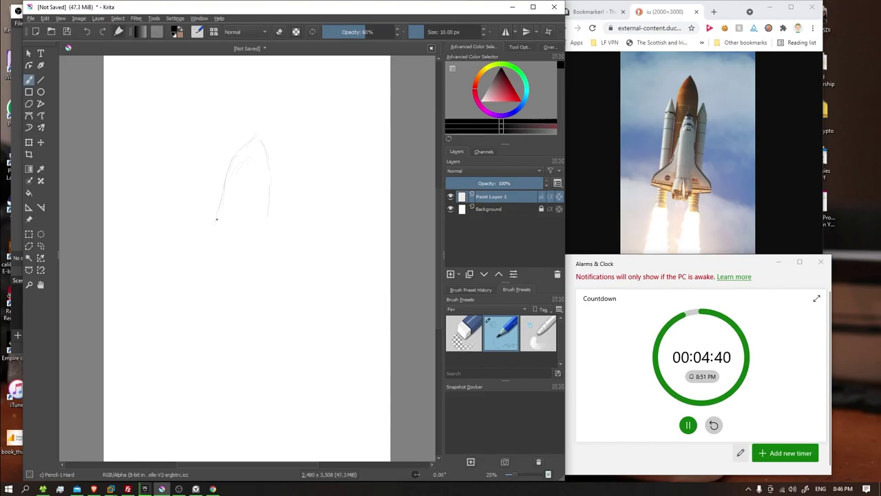
{"action": "left_click_drag", "start_coordinate": [199, 272], "coordinate": [187, 298]}
{"action": "left_click_drag", "start_coordinate": [265, 141], "coordinate": [268, 217]}
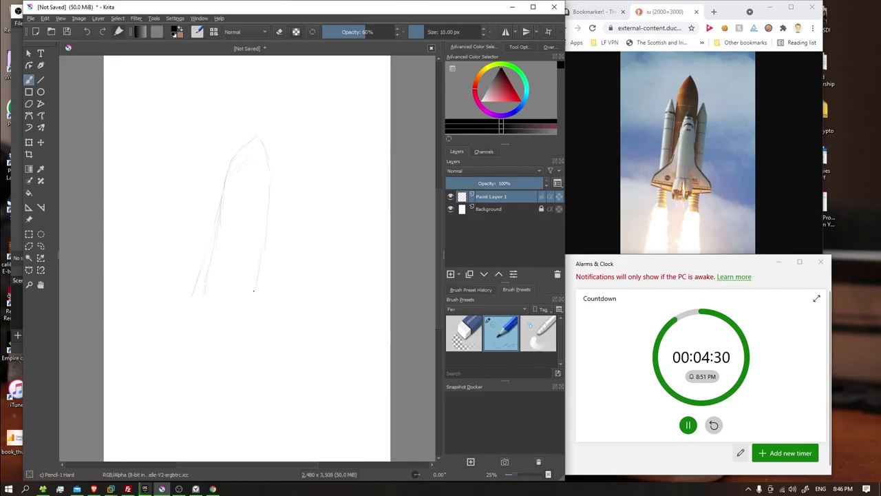
{"action": "left_click_drag", "start_coordinate": [209, 267], "coordinate": [204, 279]}
{"action": "left_click_drag", "start_coordinate": [196, 315], "coordinate": [248, 318]}
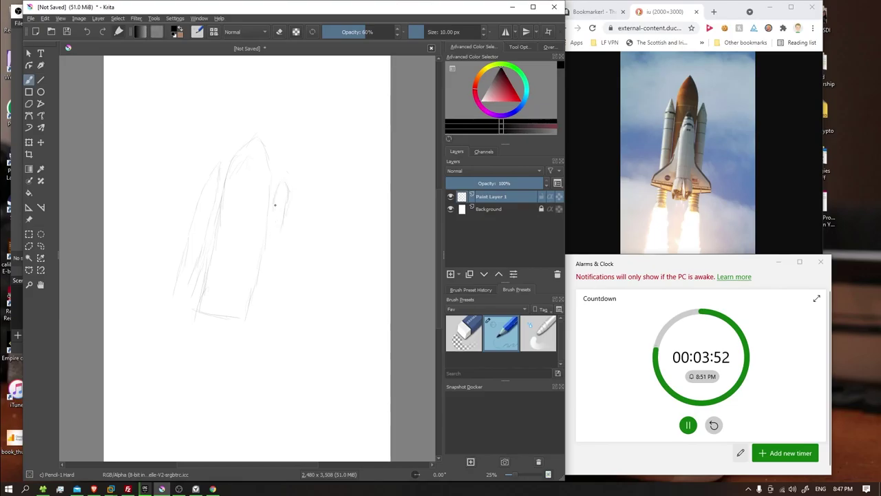
{"action": "left_click_drag", "start_coordinate": [283, 180], "coordinate": [274, 215]}
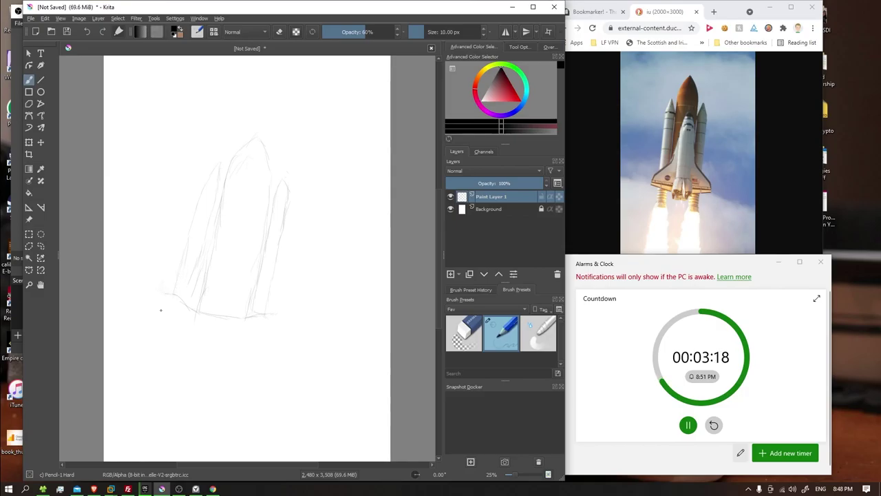
Draw the left and right angled wing edges and the lower-left and lower-right base lines
{"action": "left_click_drag", "start_coordinate": [161, 289], "coordinate": [179, 249]}
{"action": "left_click_drag", "start_coordinate": [288, 303], "coordinate": [284, 314]}
{"action": "left_click_drag", "start_coordinate": [177, 252], "coordinate": [195, 238]}
{"action": "left_click_drag", "start_coordinate": [265, 250], "coordinate": [282, 274]}
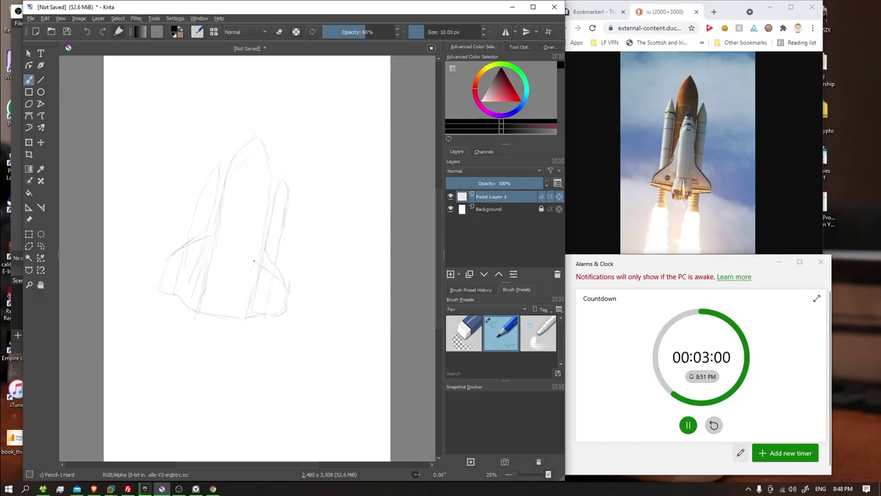
{"action": "left_click_drag", "start_coordinate": [202, 246], "coordinate": [219, 241]}
{"action": "left_click_drag", "start_coordinate": [289, 288], "coordinate": [260, 247]}
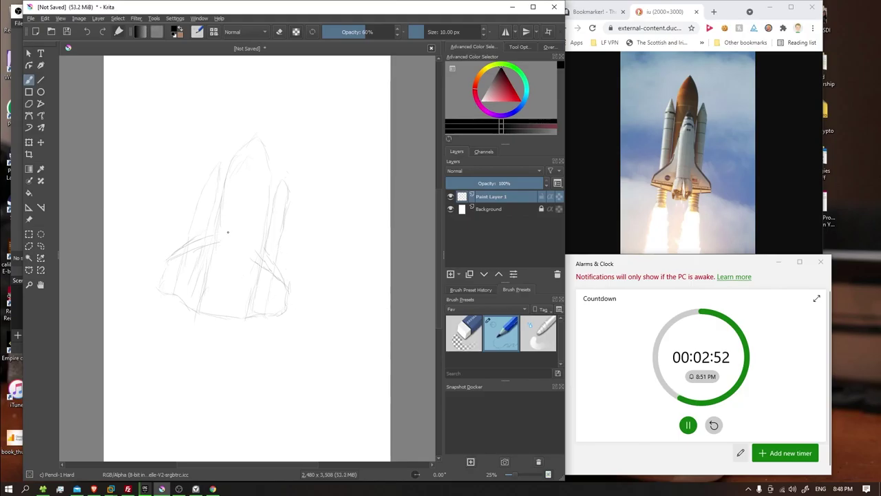
{"action": "left_click_drag", "start_coordinate": [213, 243], "coordinate": [226, 236]}
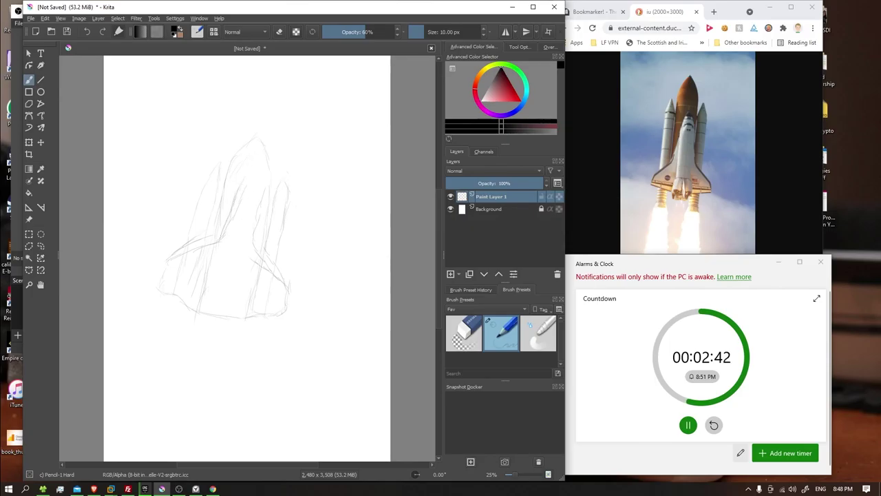
{"action": "left_click", "coordinate": [467, 328]}
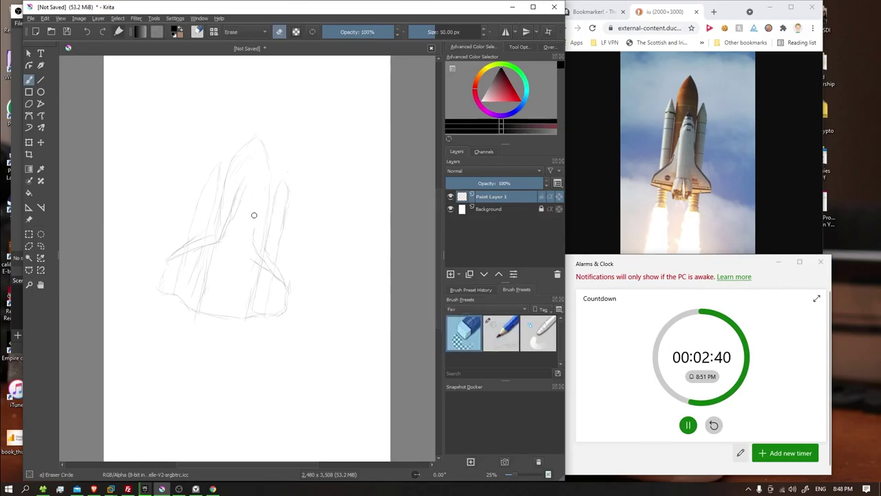
Erase the stray strokes inside the rocket outline with Eraser Circle
{"action": "left_click_drag", "start_coordinate": [256, 202], "coordinate": [241, 175]}
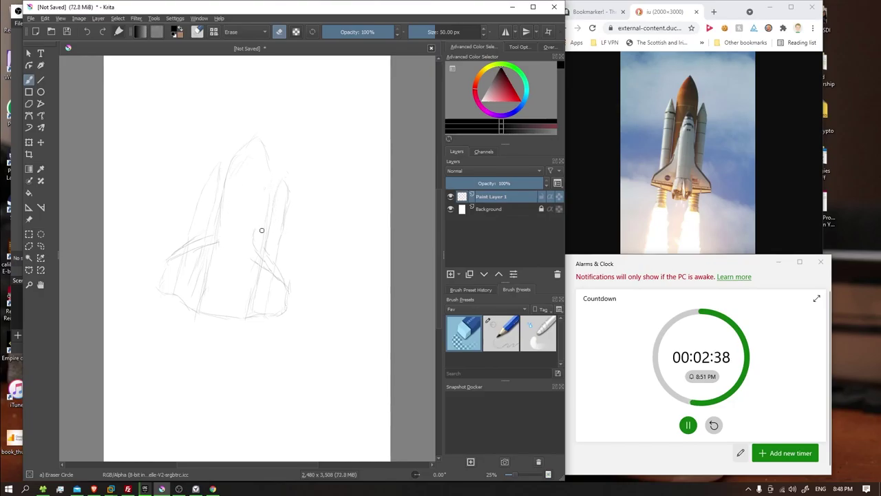
{"action": "left_click_drag", "start_coordinate": [257, 238], "coordinate": [255, 271]}
{"action": "left_click", "coordinate": [501, 334]}
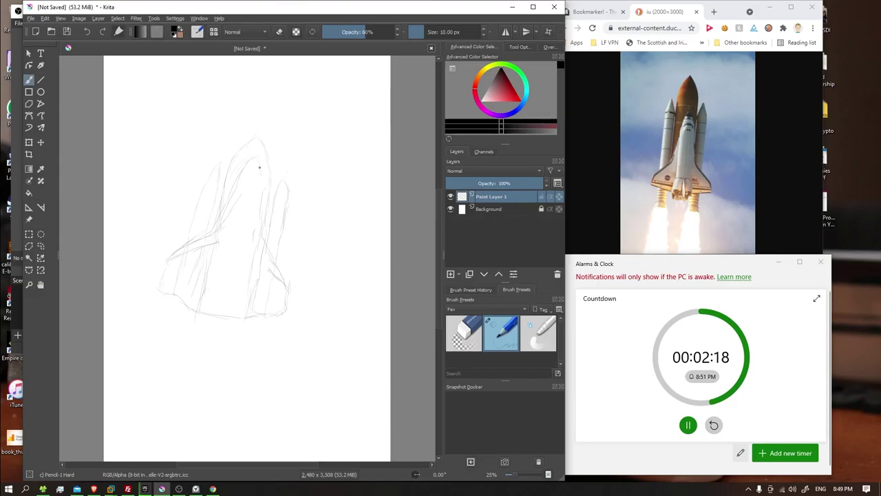
Redraw the right booster's top and the tank's edge and middle lines in pencil
{"action": "left_click_drag", "start_coordinate": [259, 160], "coordinate": [261, 184]}
{"action": "left_click_drag", "start_coordinate": [227, 207], "coordinate": [220, 249]}
{"action": "mouse_move", "coordinate": [259, 218]}
{"action": "left_mouse_down"}
{"action": "mouse_move", "coordinate": [247, 255]}
{"action": "mouse_move", "coordinate": [269, 257]}
{"action": "left_mouse_up"}
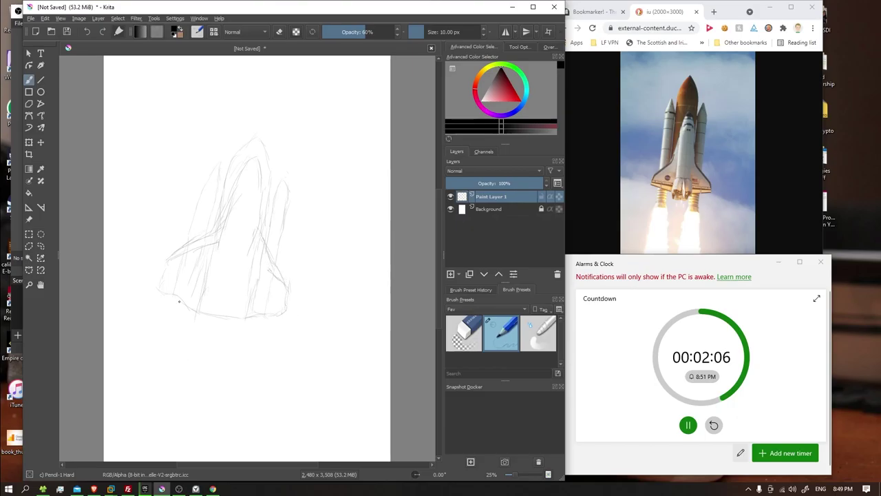
Draw long exhaust-plume lines streaming down below the shuttle
{"action": "left_click_drag", "start_coordinate": [163, 324], "coordinate": [176, 333]}
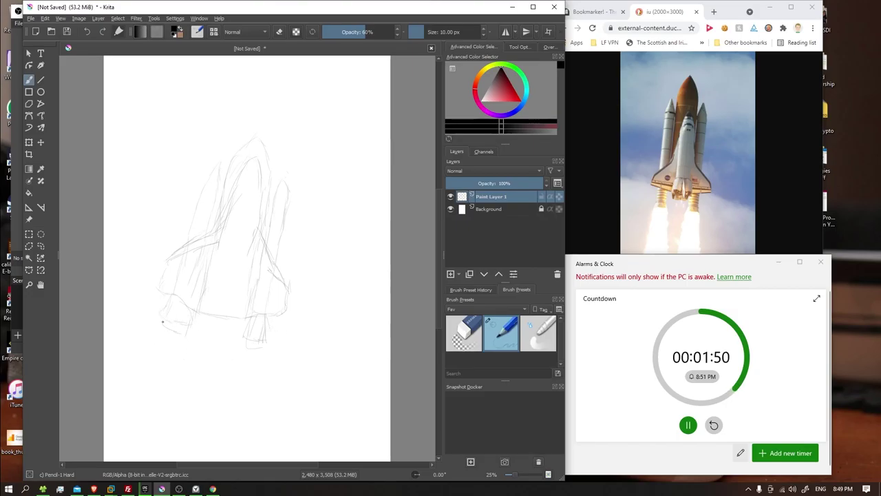
{"action": "mouse_move", "coordinate": [167, 320]}
{"action": "left_mouse_down"}
{"action": "mouse_move", "coordinate": [115, 399]}
{"action": "mouse_move", "coordinate": [163, 423]}
{"action": "left_mouse_up"}
{"action": "left_click_drag", "start_coordinate": [256, 346], "coordinate": [217, 443]}
{"action": "left_click_drag", "start_coordinate": [234, 348], "coordinate": [213, 446]}
{"action": "left_click_drag", "start_coordinate": [269, 344], "coordinate": [259, 458]}
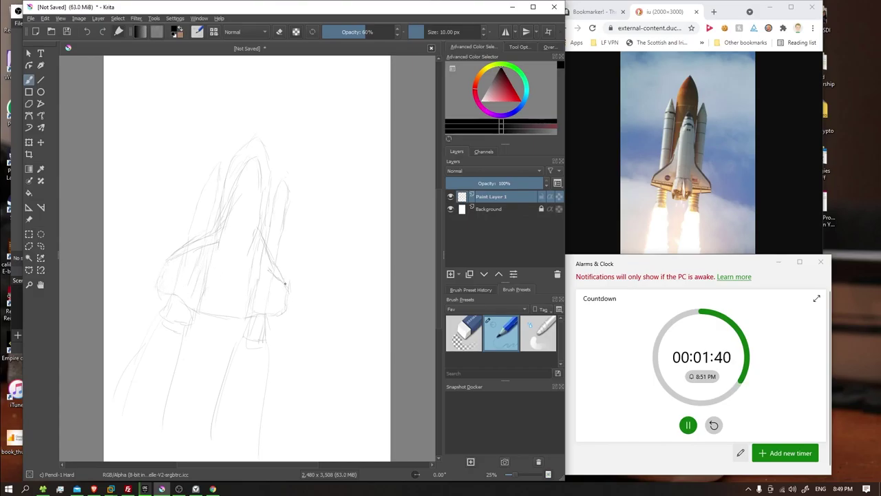
Sketch the booster nozzle, orbiter body edges and the engine section's top and side lines
{"action": "left_click_drag", "start_coordinate": [286, 284], "coordinate": [282, 307]}
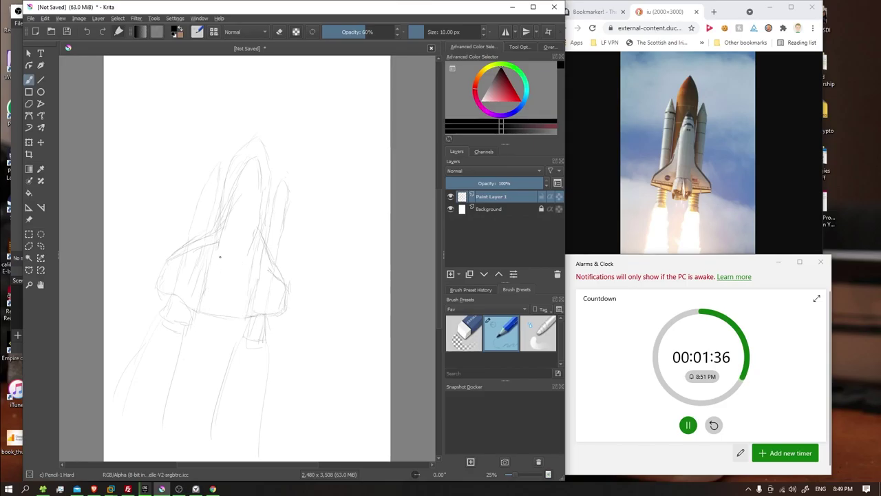
{"action": "left_click_drag", "start_coordinate": [219, 256], "coordinate": [200, 301]}
{"action": "left_click_drag", "start_coordinate": [256, 248], "coordinate": [243, 297]}
{"action": "left_click_drag", "start_coordinate": [209, 284], "coordinate": [240, 296]}
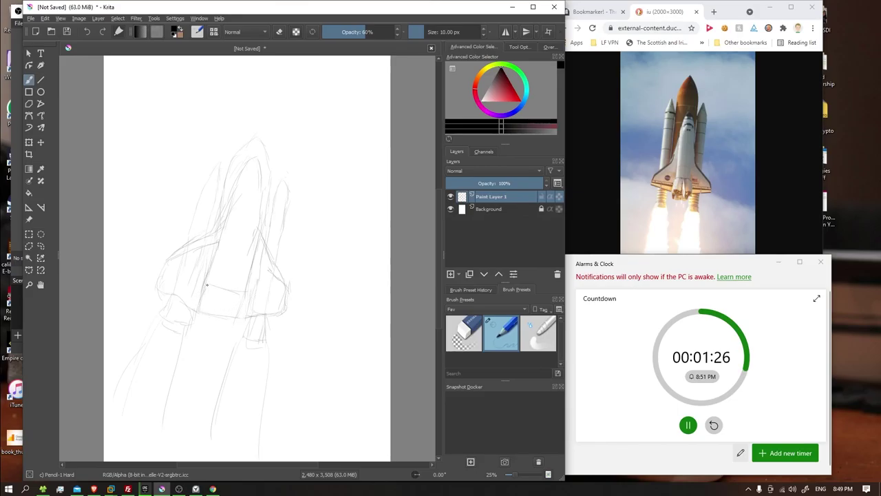
{"action": "left_click_drag", "start_coordinate": [243, 291], "coordinate": [223, 330]}
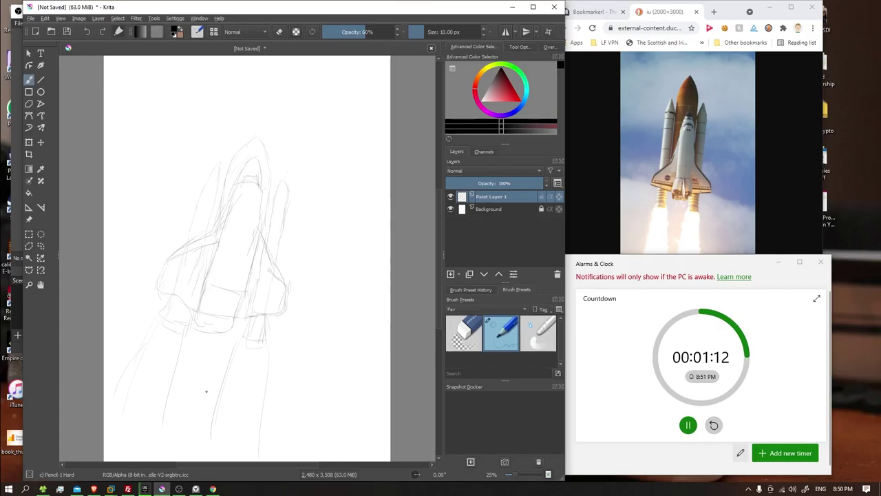
{"action": "left_click", "coordinate": [457, 347]}
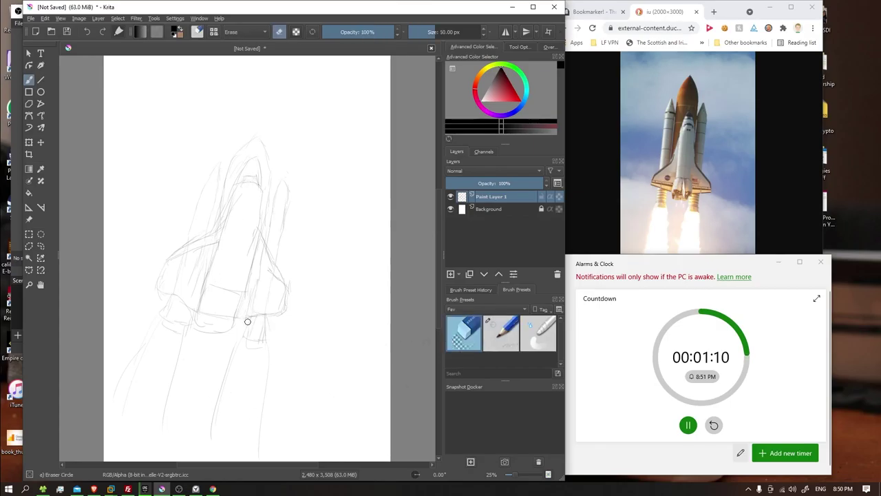
Draw the engine bells' bottom curve and short bell lines with Pencil-1 Hard
{"action": "left_click", "coordinate": [493, 345]}
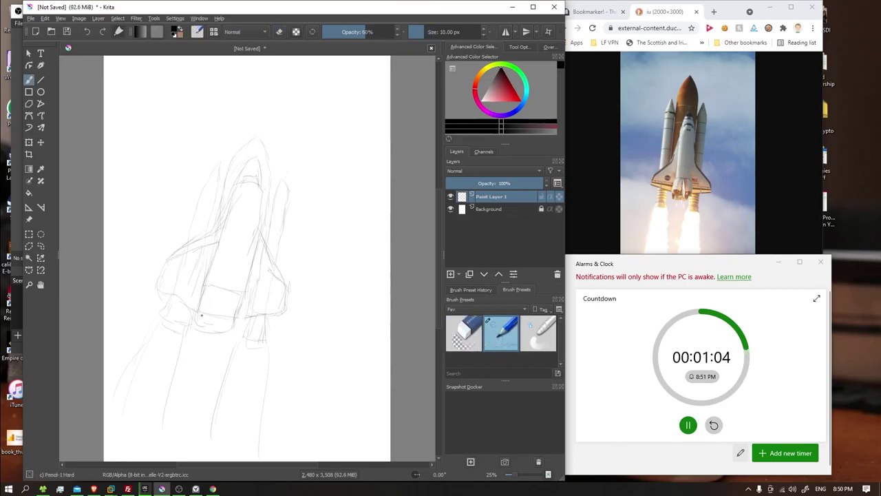
{"action": "left_click_drag", "start_coordinate": [196, 327], "coordinate": [234, 333]}
{"action": "mouse_move", "coordinate": [208, 311]}
{"action": "left_mouse_down"}
{"action": "mouse_move", "coordinate": [205, 337]}
{"action": "mouse_move", "coordinate": [232, 339]}
{"action": "mouse_move", "coordinate": [205, 333]}
{"action": "left_mouse_up"}
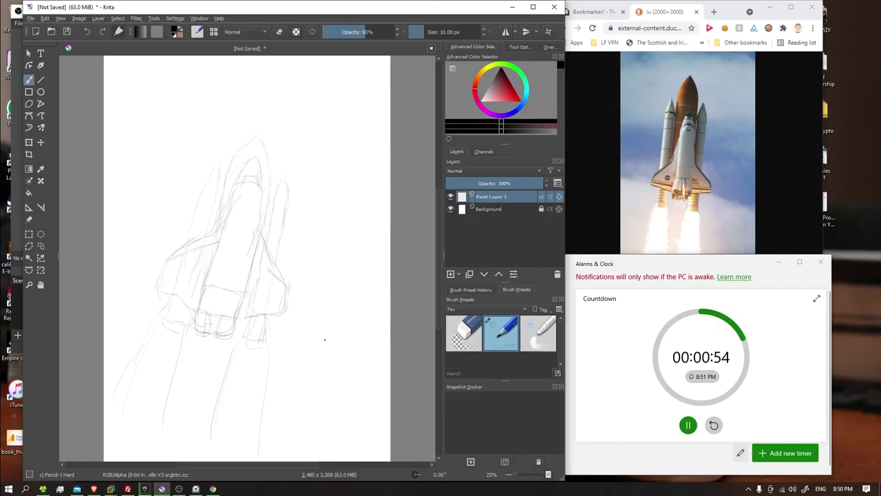
{"action": "left_click_drag", "start_coordinate": [218, 299], "coordinate": [220, 310]}
Lighten the messy nozzle lines, redraw the nozzle base line and add a left-wing stroke
{"action": "left_click", "coordinate": [463, 337]}
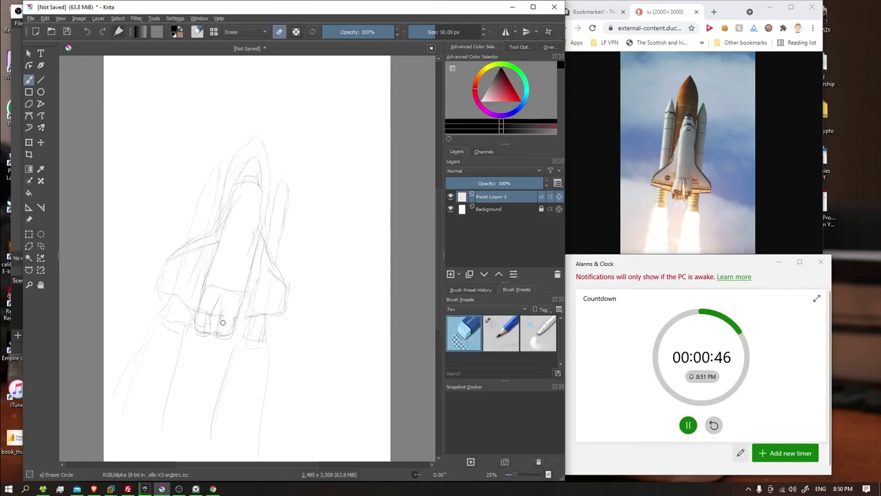
{"action": "mouse_move", "coordinate": [219, 324]}
{"action": "left_mouse_down"}
{"action": "mouse_move", "coordinate": [206, 305]}
{"action": "mouse_move", "coordinate": [234, 319]}
{"action": "mouse_move", "coordinate": [225, 331]}
{"action": "left_mouse_up"}
{"action": "left_click", "coordinate": [501, 349]}
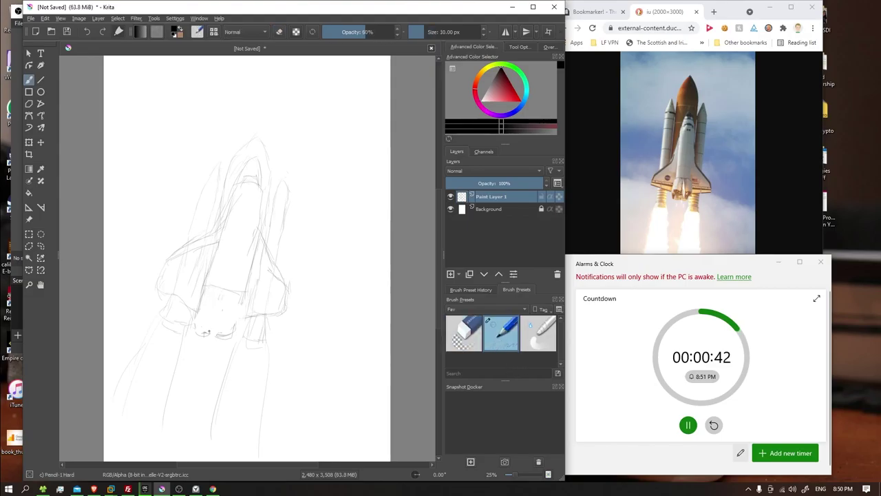
{"action": "left_click_drag", "start_coordinate": [198, 312], "coordinate": [231, 318]}
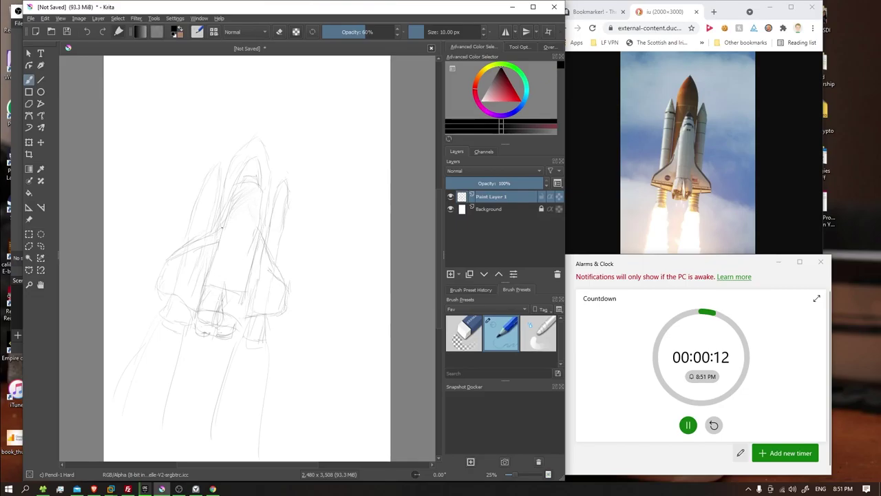
{"action": "left_click", "coordinate": [463, 332]}
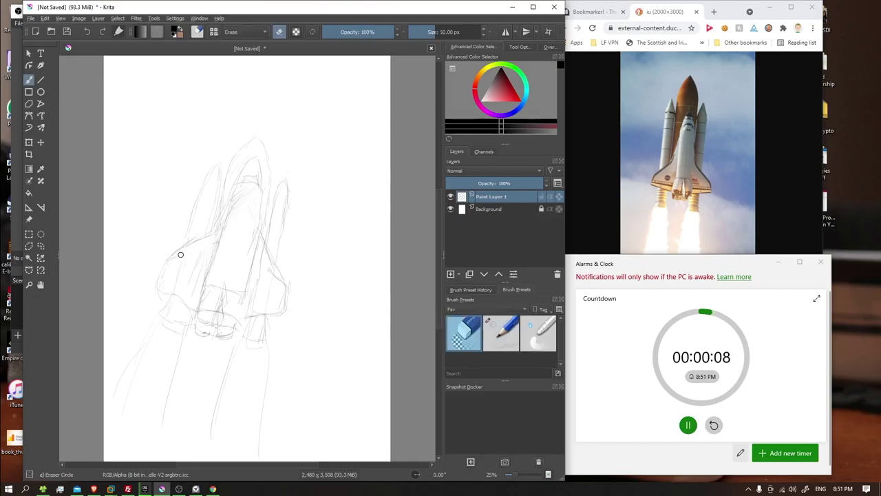
{"action": "key", "text": "slash"}
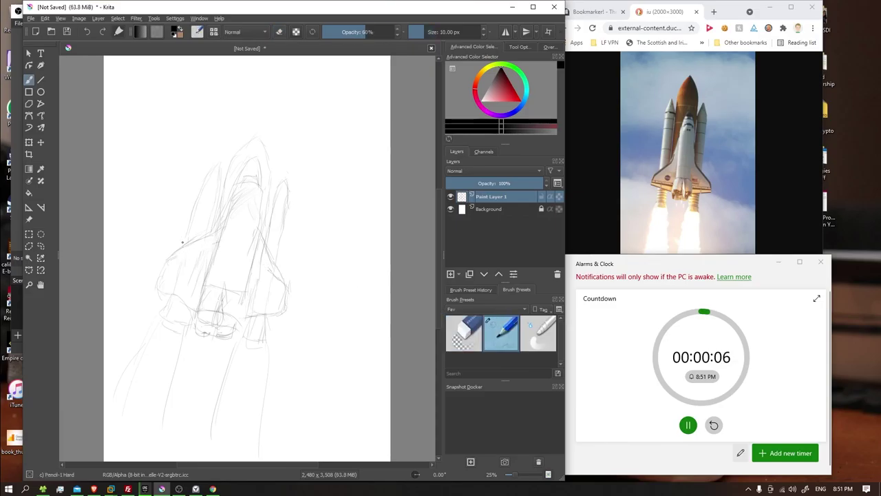
{"action": "left_click_drag", "start_coordinate": [183, 256], "coordinate": [199, 249]}
{"action": "key", "text": "e"}
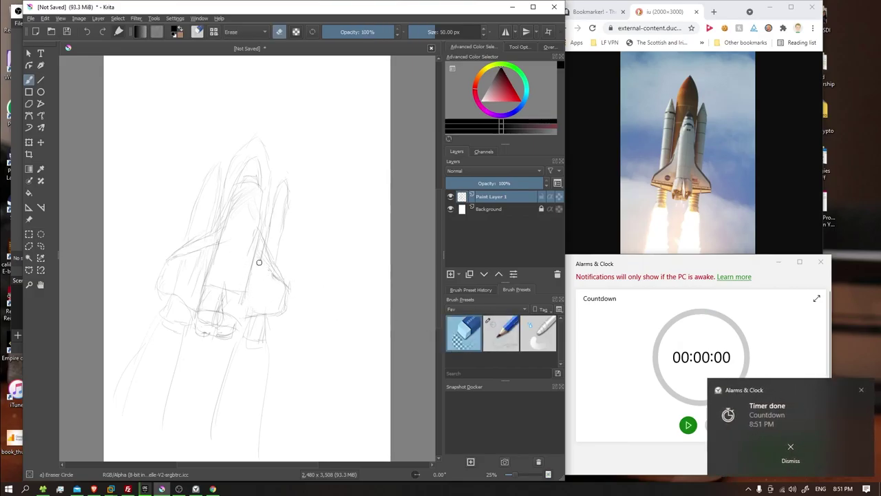
Erase cluttered lines around the left wing and add a short pencil line on the orbiter body
{"action": "mouse_move", "coordinate": [192, 285]}
{"action": "left_mouse_down"}
{"action": "mouse_move", "coordinate": [211, 252]}
{"action": "mouse_move", "coordinate": [183, 250]}
{"action": "mouse_move", "coordinate": [207, 260]}
{"action": "left_mouse_up"}
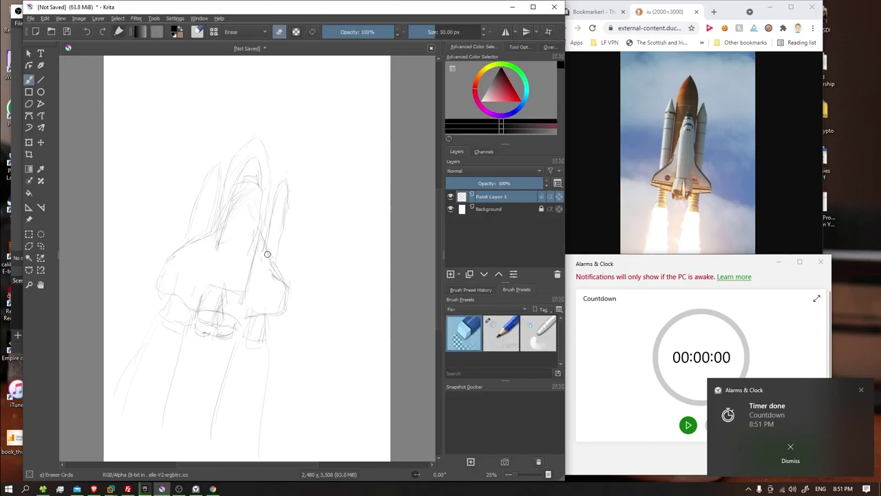
{"action": "left_click", "coordinate": [502, 338]}
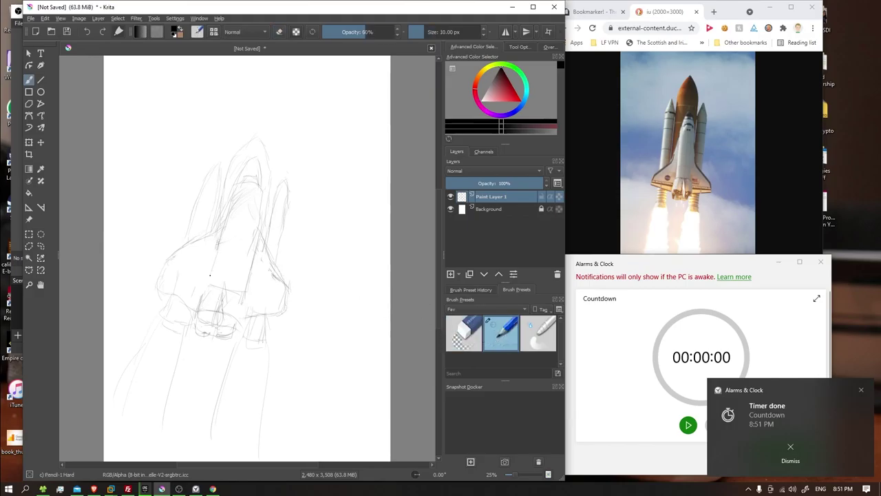
{"action": "left_click_drag", "start_coordinate": [209, 273], "coordinate": [212, 266]}
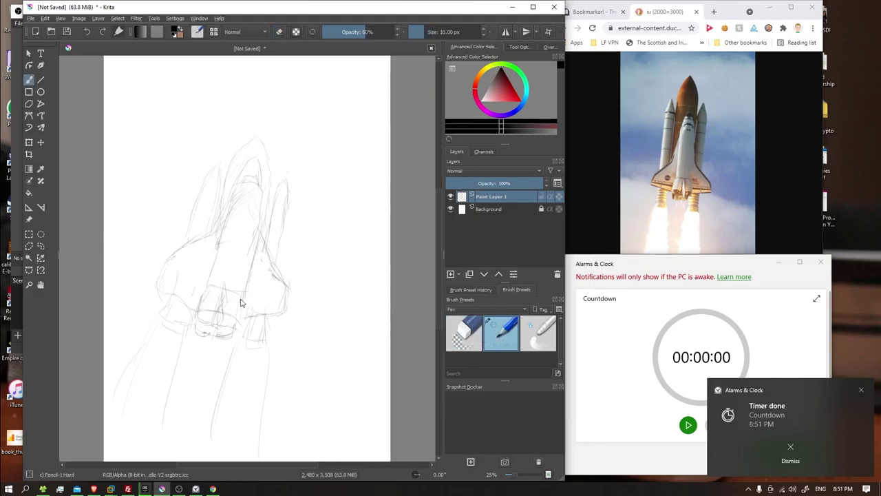